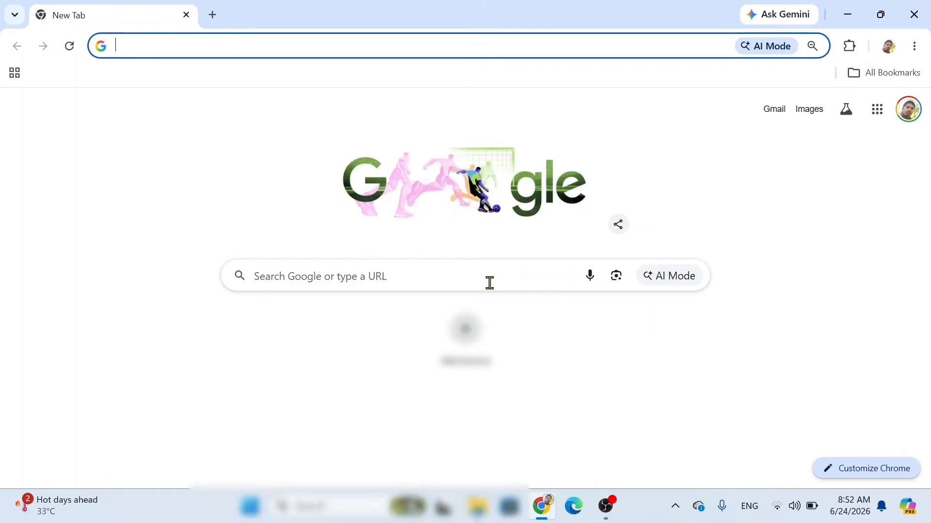
Step: Search Google for "udise plus" and open the official UDISE+ website
left_click(487, 284)
left_click(321, 314)
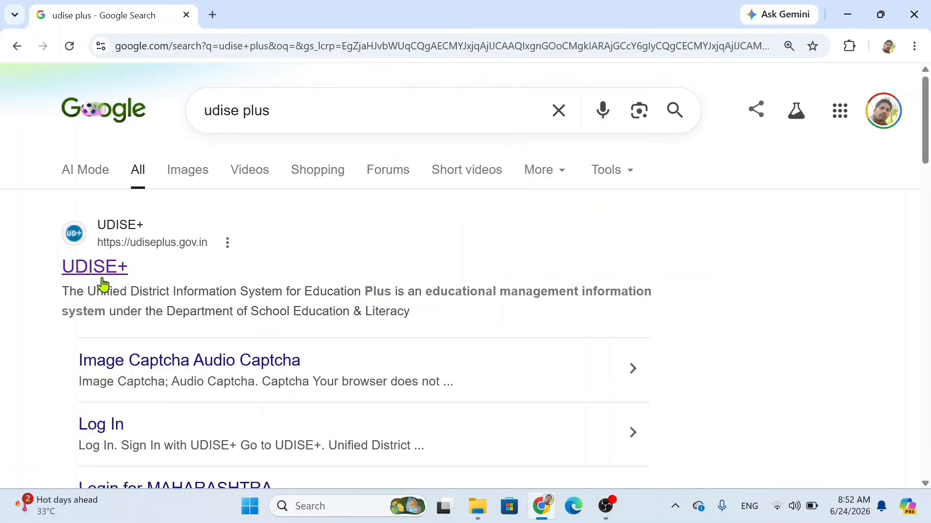
left_click(96, 276)
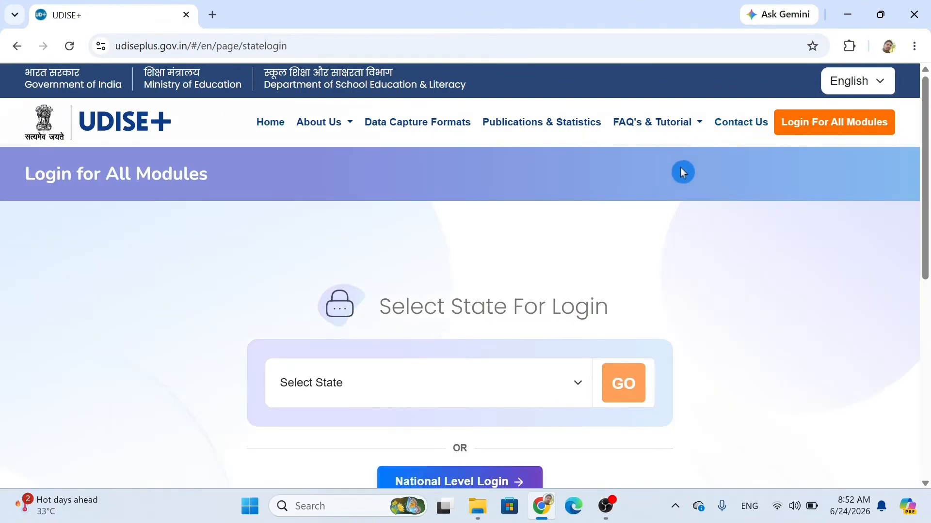
Step: Choose MAHARASHTRA as the state for login and open its module login page
scroll(470, 344, "down", 1)
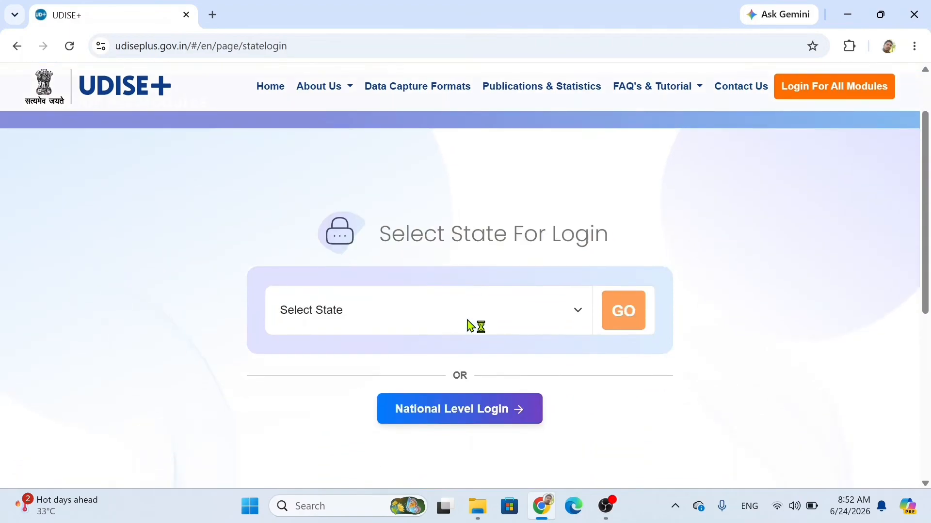
left_click(466, 326)
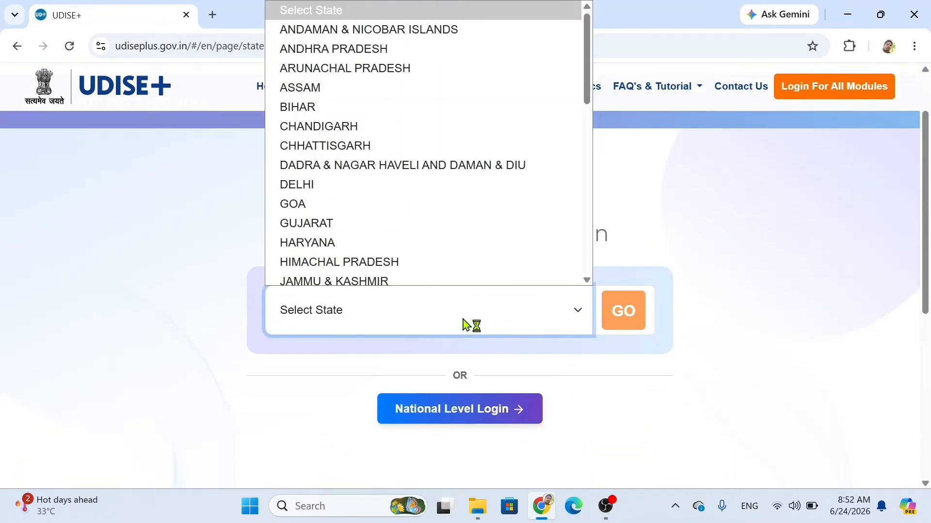
scroll(357, 198, "down", 3)
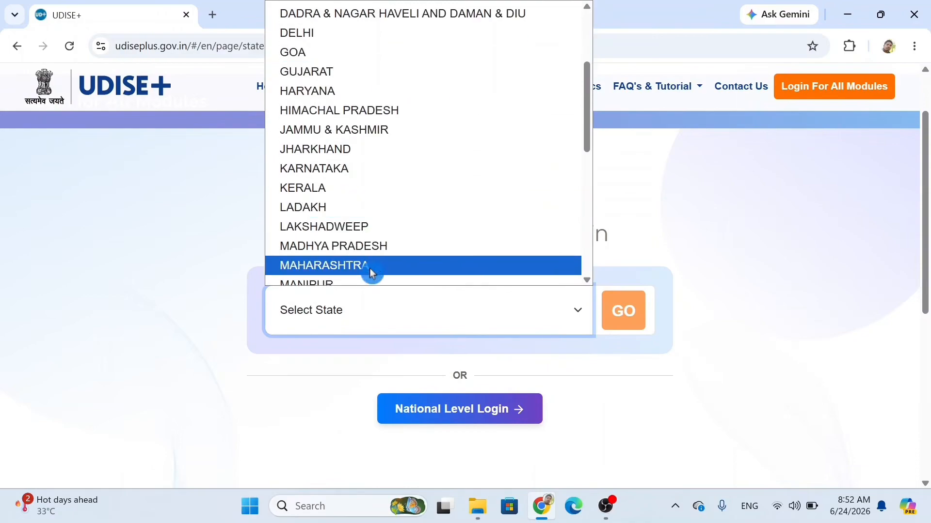
left_click(371, 272)
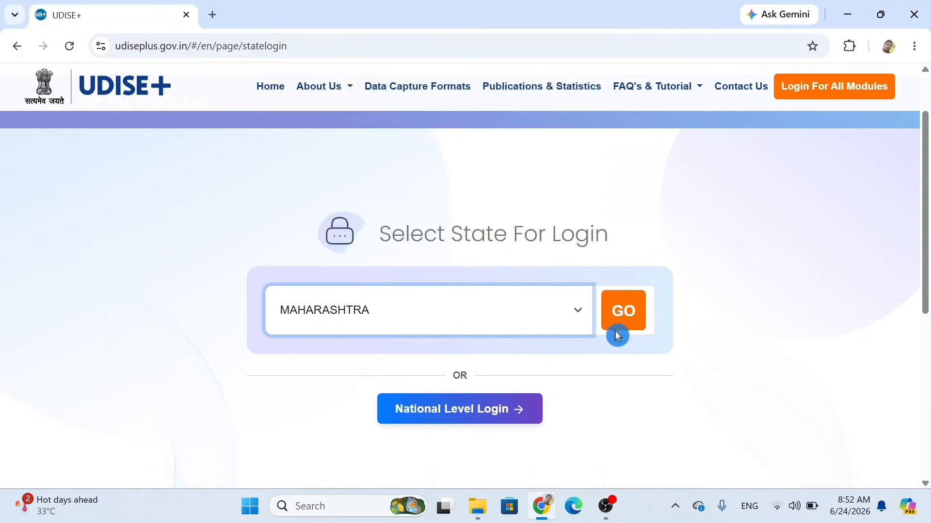
left_click(622, 311)
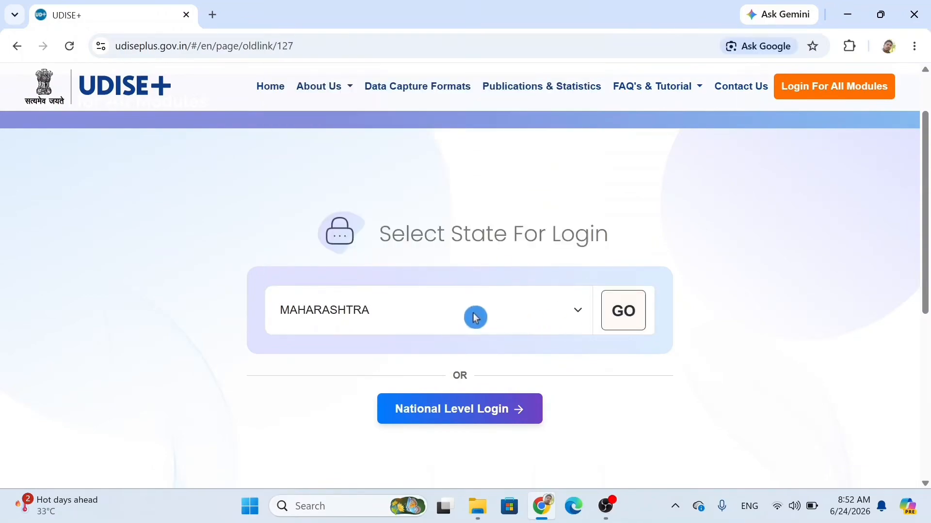
Step: Open the Students Module login and sign in with the saved credentials and the captcha code
scroll(574, 321, "down", 1)
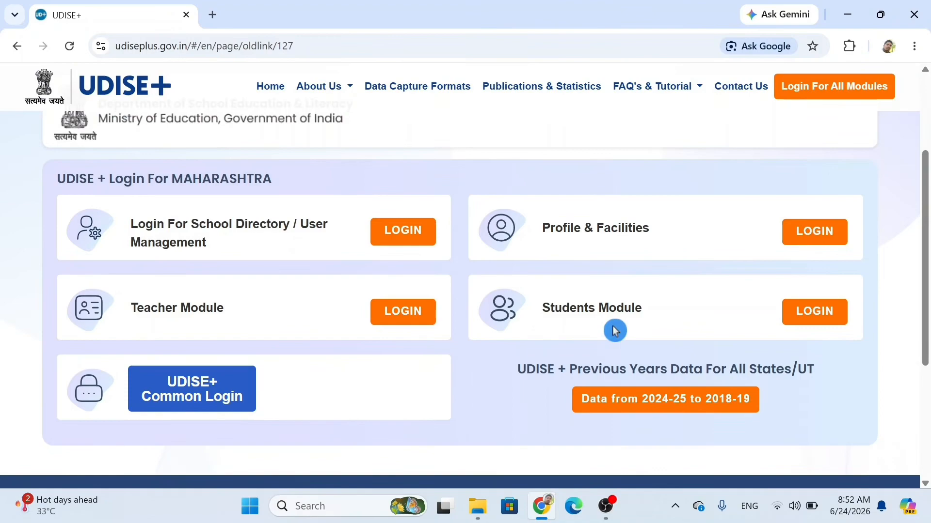
left_click(785, 321)
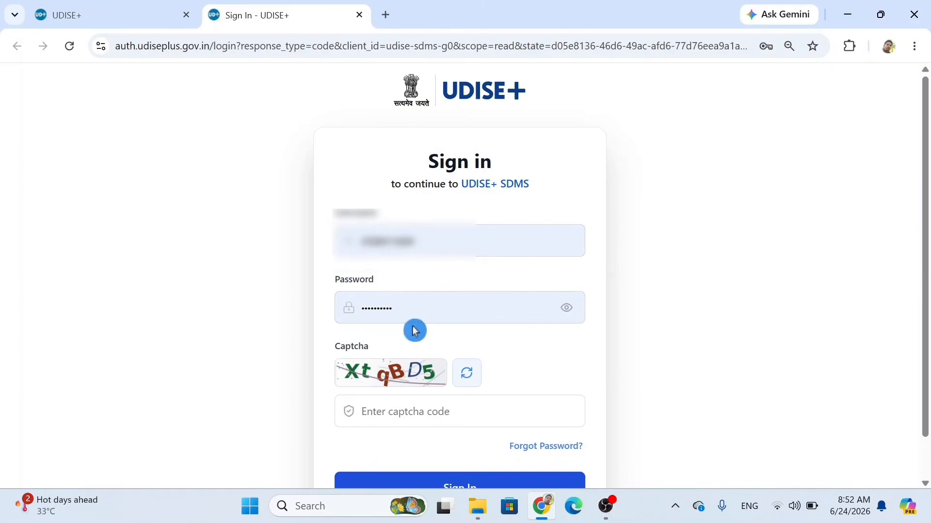
left_click(353, 399)
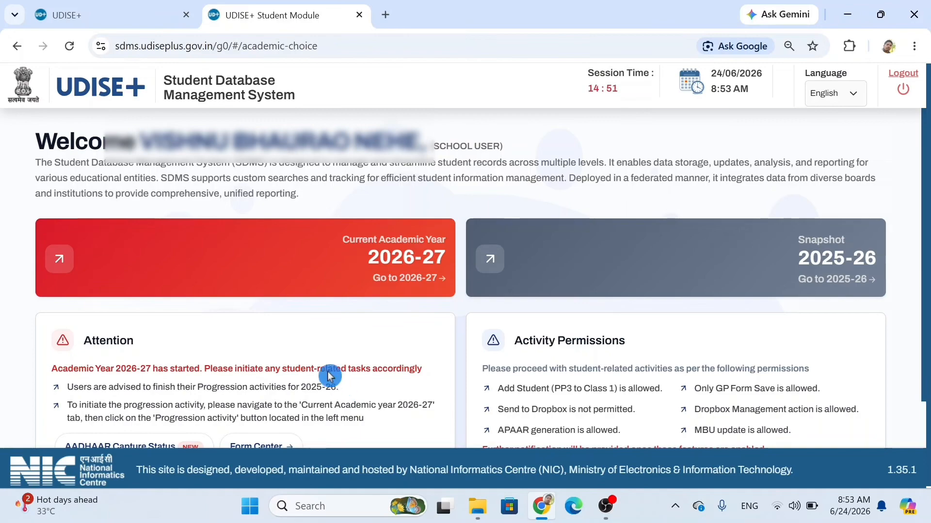
Step: Enter the 2026-27 academic year and open Transfer Certificate Module / Mark Dropout within Student Movement and Progression
left_click(350, 273)
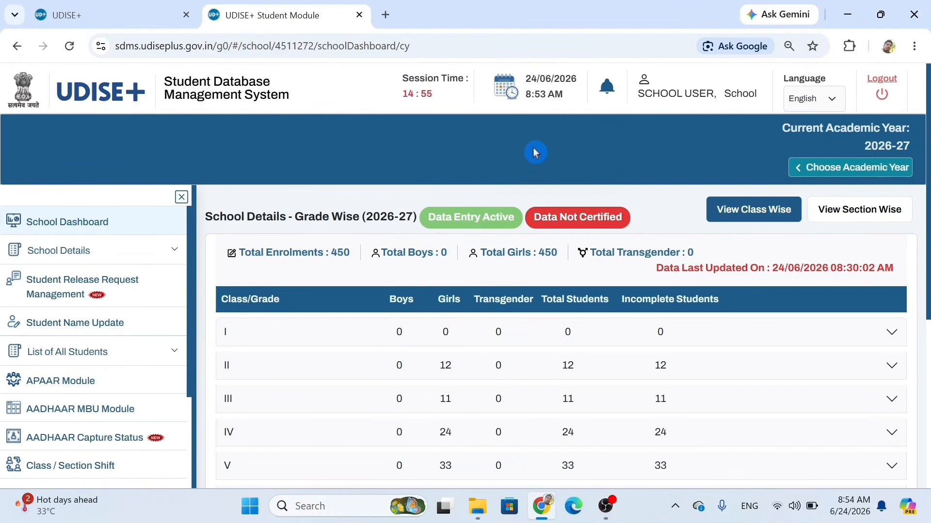
scroll(484, 194, "down", 1)
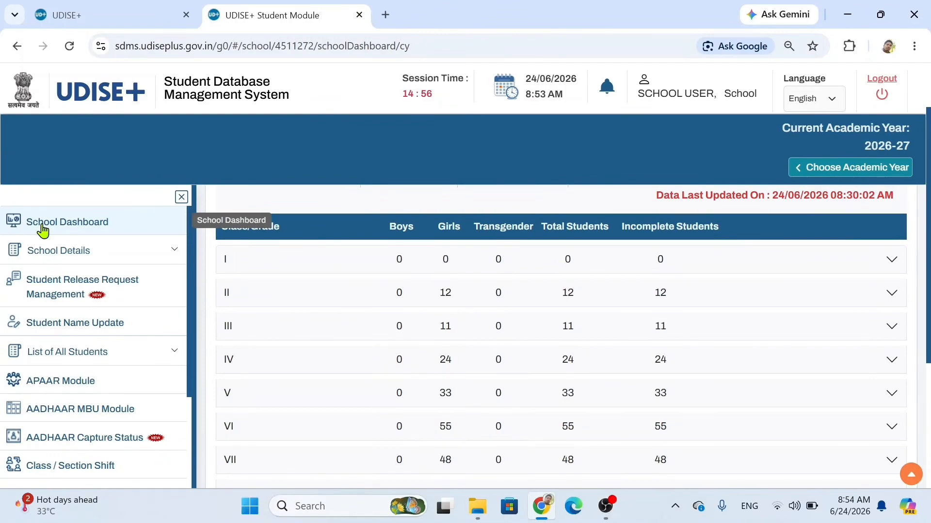
scroll(77, 359, "down", 3)
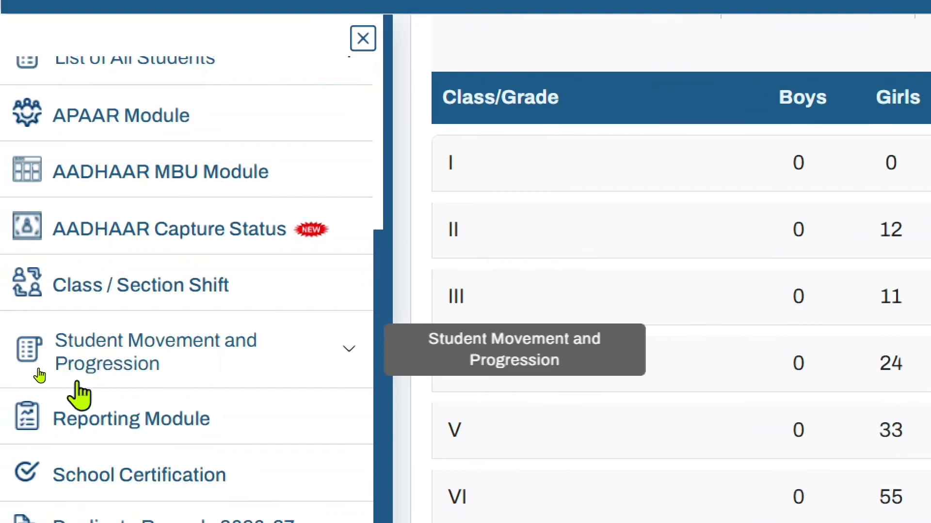
left_click(120, 353)
scroll(116, 359, "down", 3)
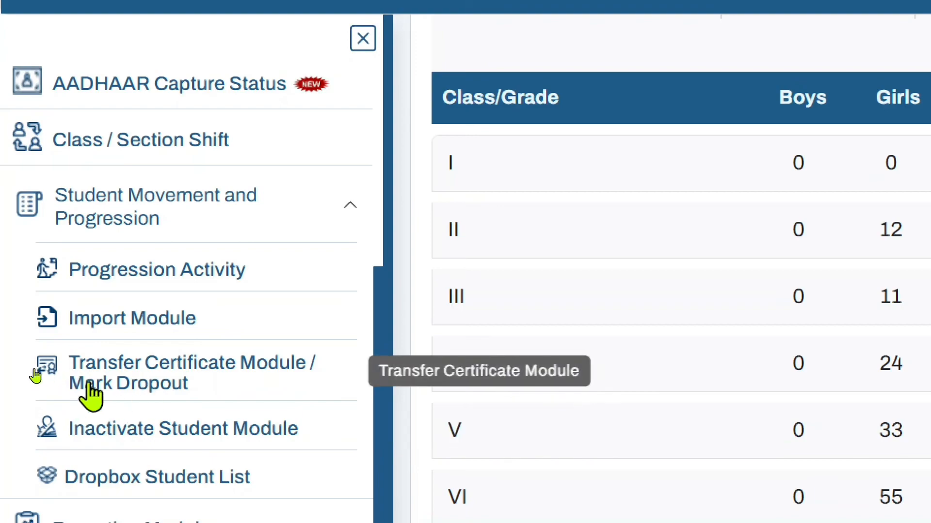
left_click(228, 385)
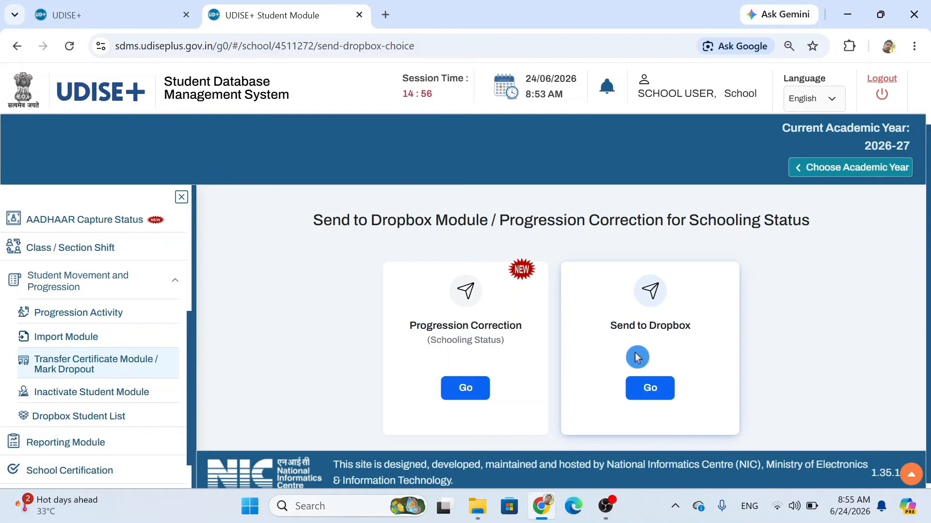
Step: Go to Send to Dropbox, acknowledge the current-year notice and look up the student by entering their PEN
left_click(647, 392)
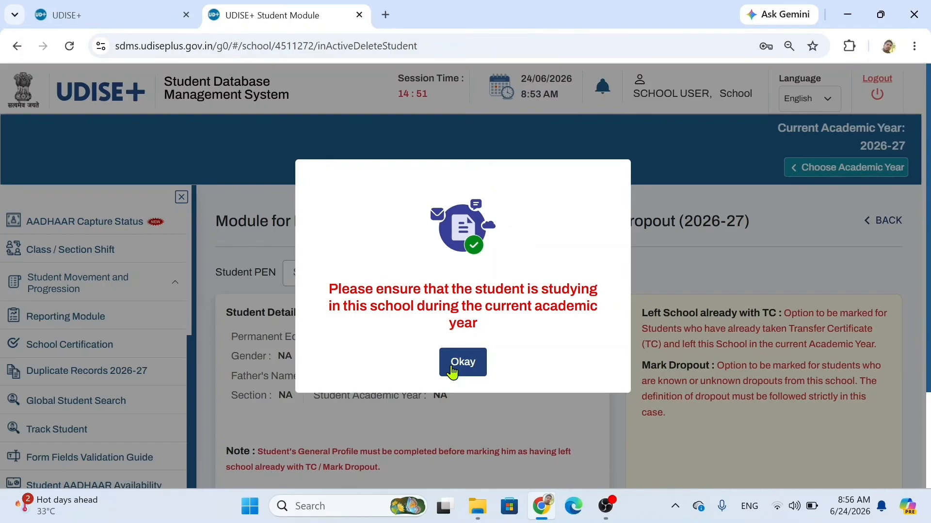
left_click(461, 368)
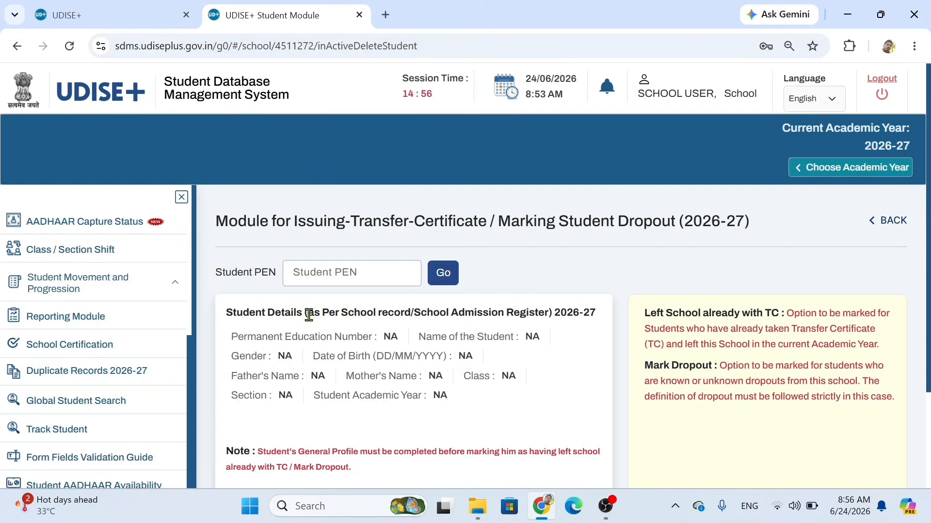
left_click(310, 279)
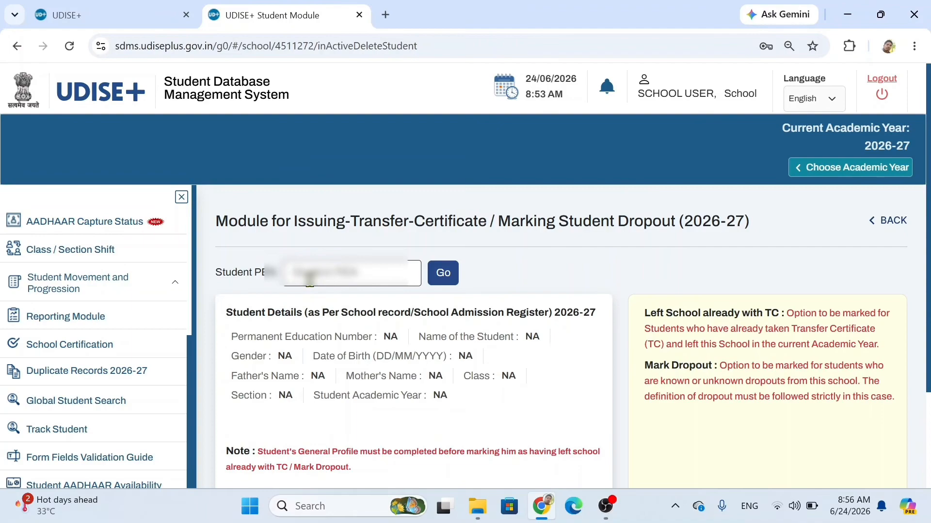
left_click(309, 278)
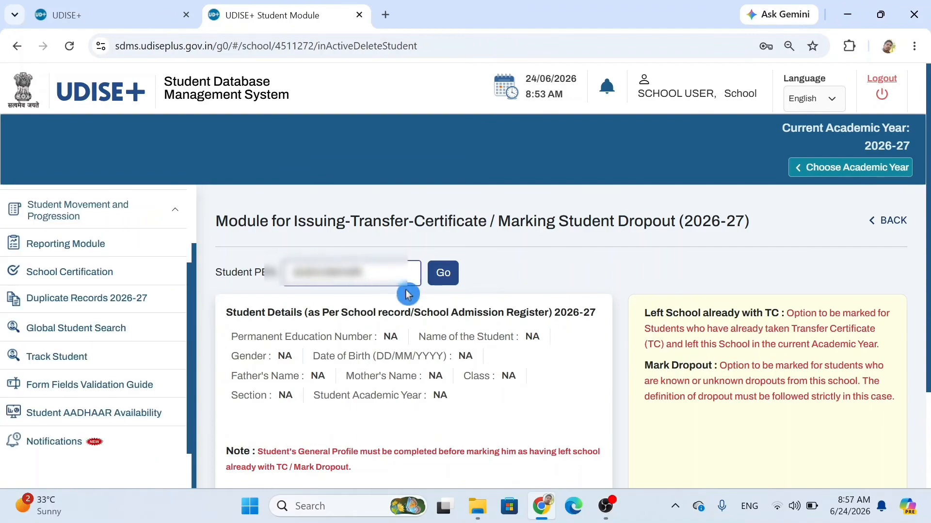
left_click(442, 277)
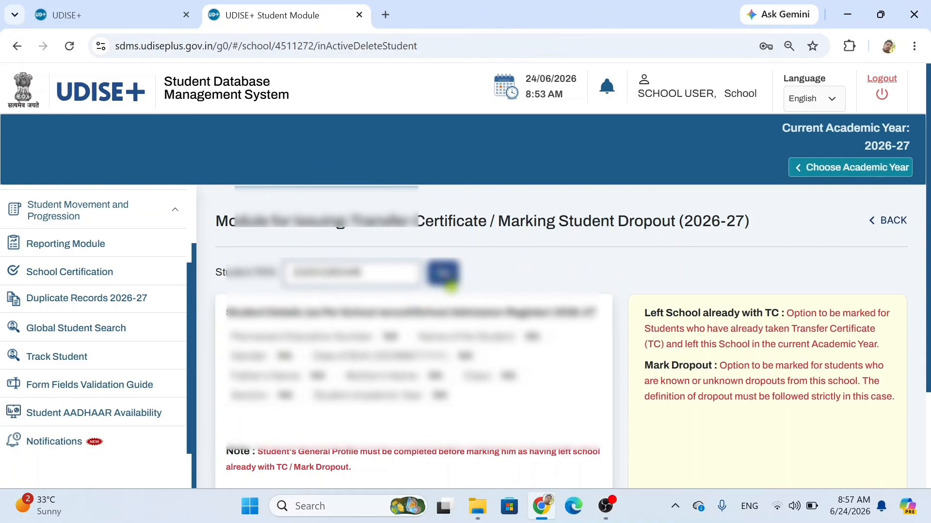
Step: Initiate the Left School already with TC process for the student, accepting the notice and the confirmation
scroll(443, 280, "down", 1)
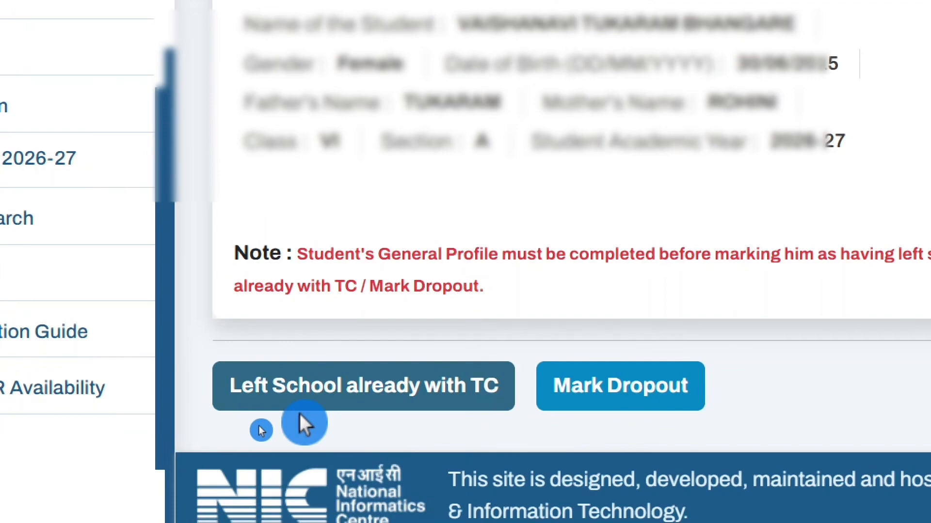
left_click(303, 410)
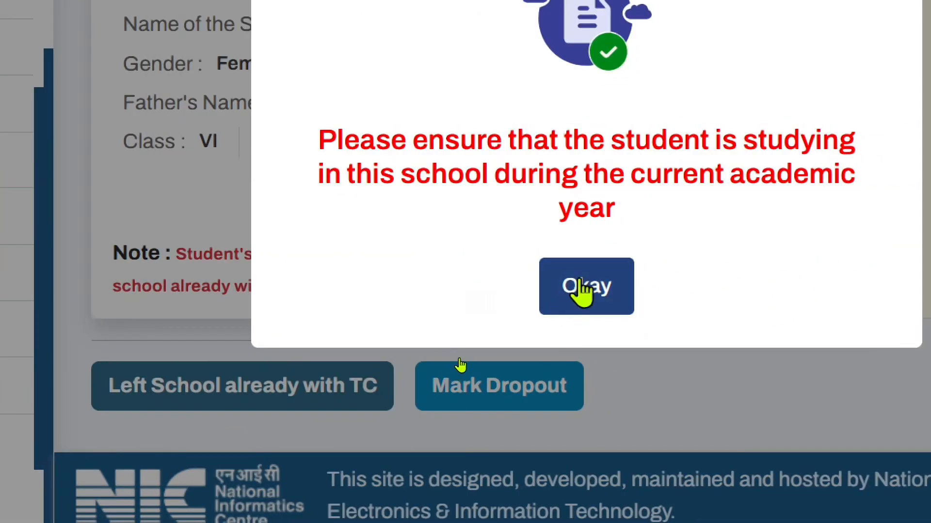
scroll(580, 281, "up", 2)
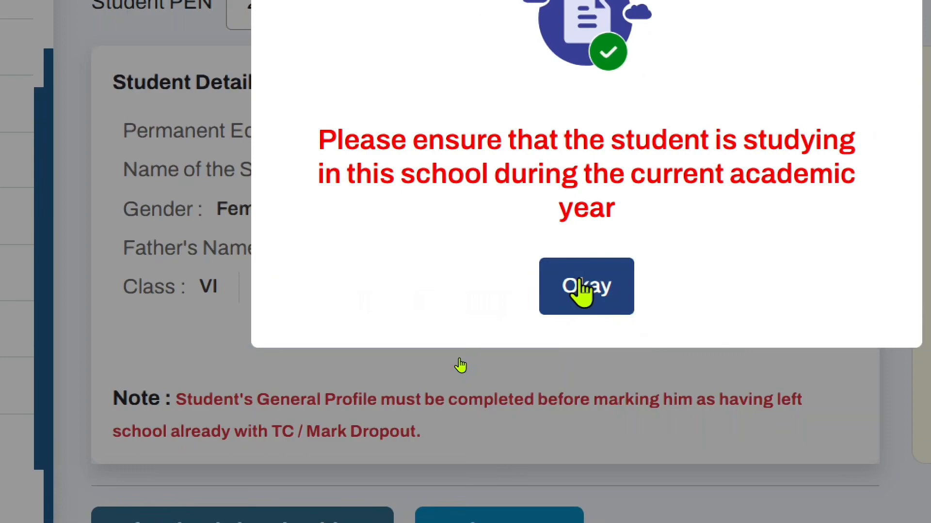
left_click(582, 290)
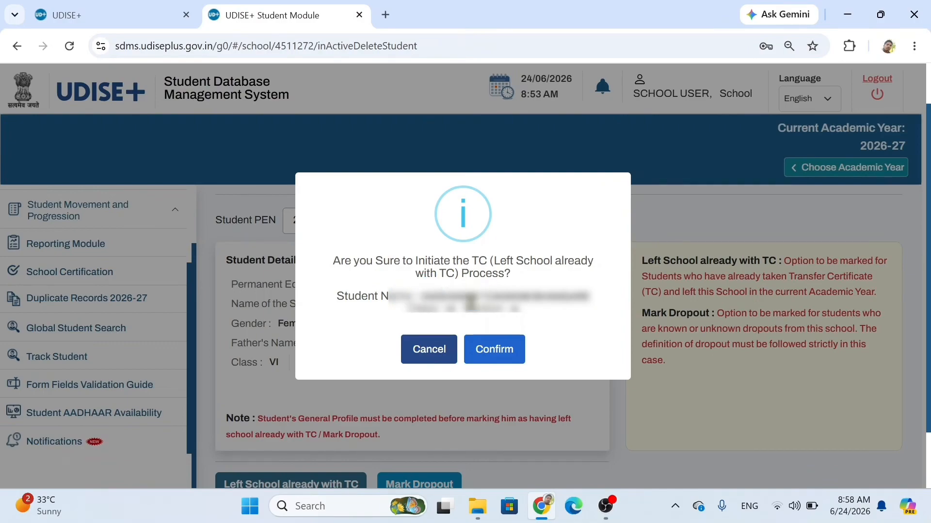
left_click(494, 362)
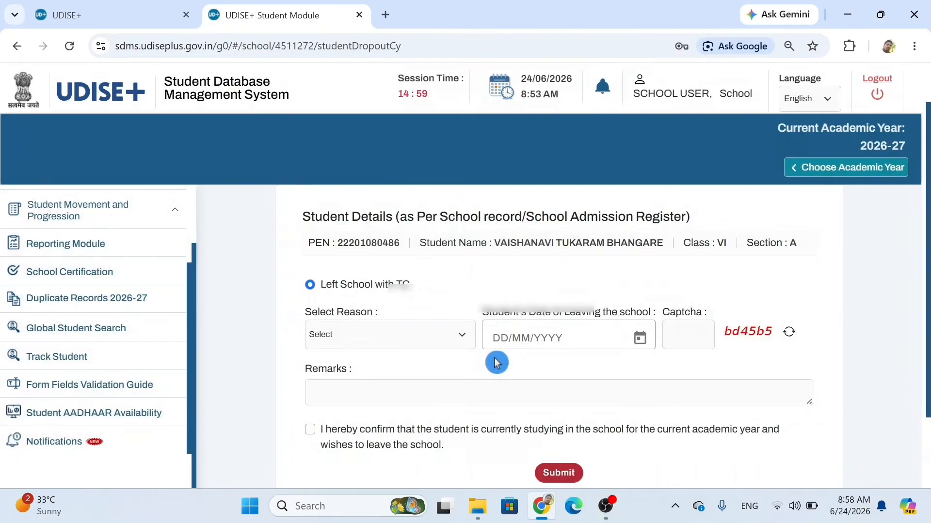
Step: Set the leaving reason to Family Relocation / Transfer and the date of leaving the school to 16/06/2026
left_click(401, 341)
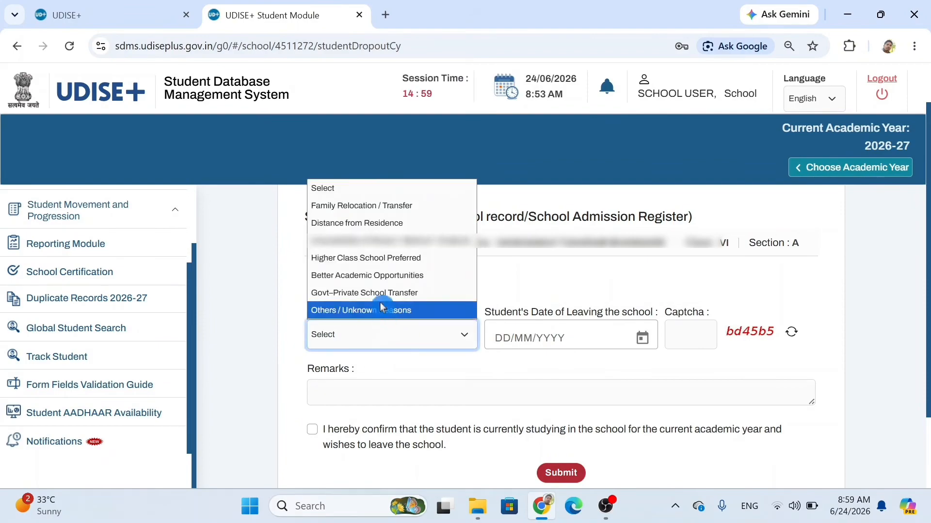
left_click(373, 209)
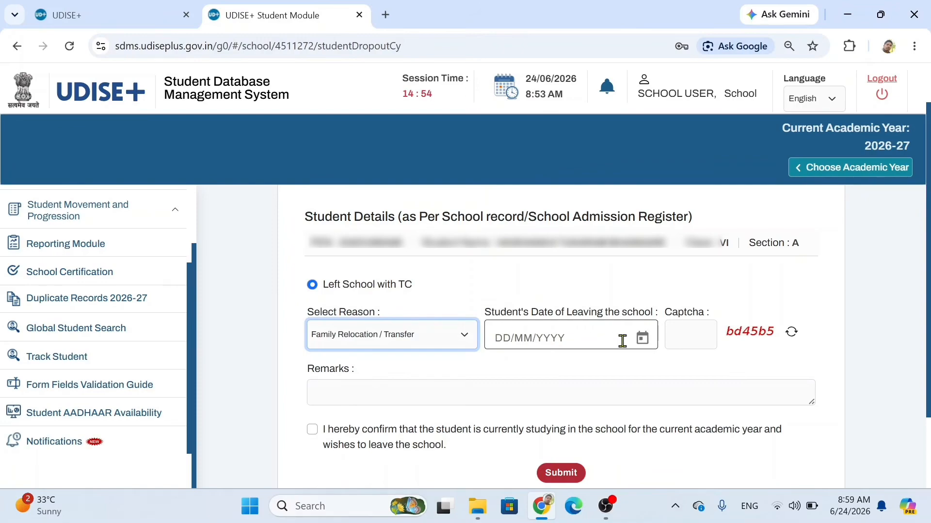
left_click(641, 339)
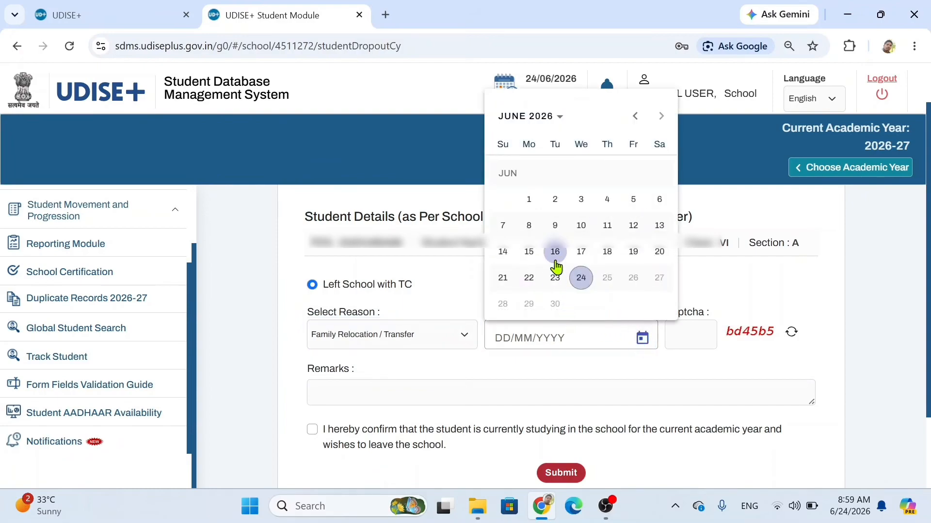
left_click(555, 251)
Step: Enter the captcha code, add the remark "left with tc", accept the declaration, and submit and confirm the student's TC
left_click(669, 335)
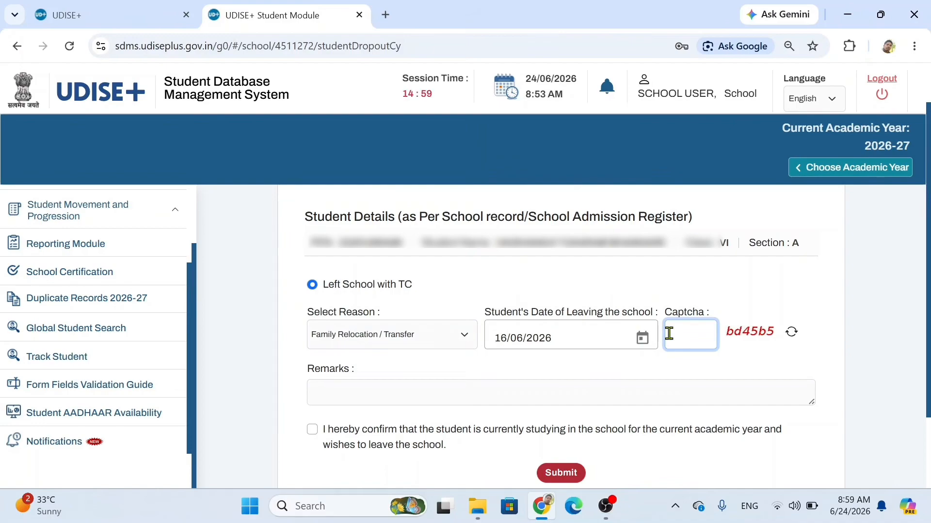
type("bd45b5")
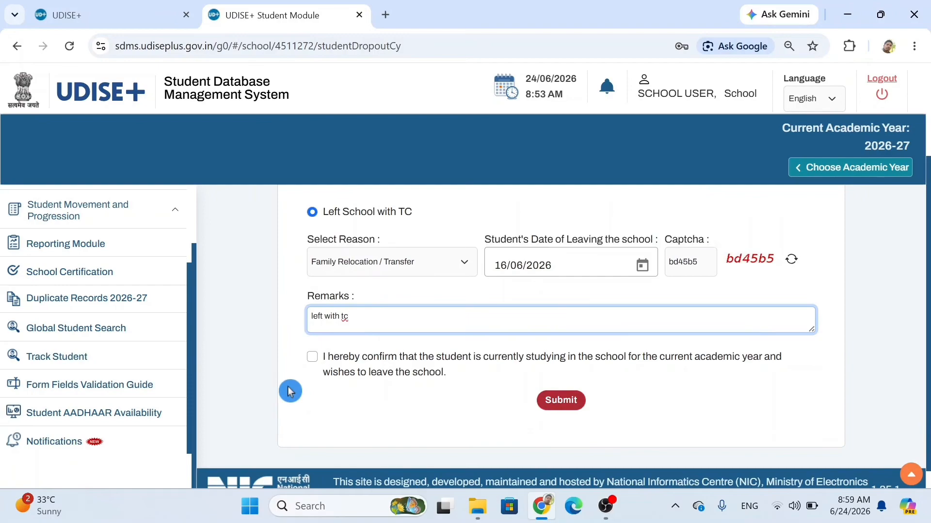
left_click(312, 358)
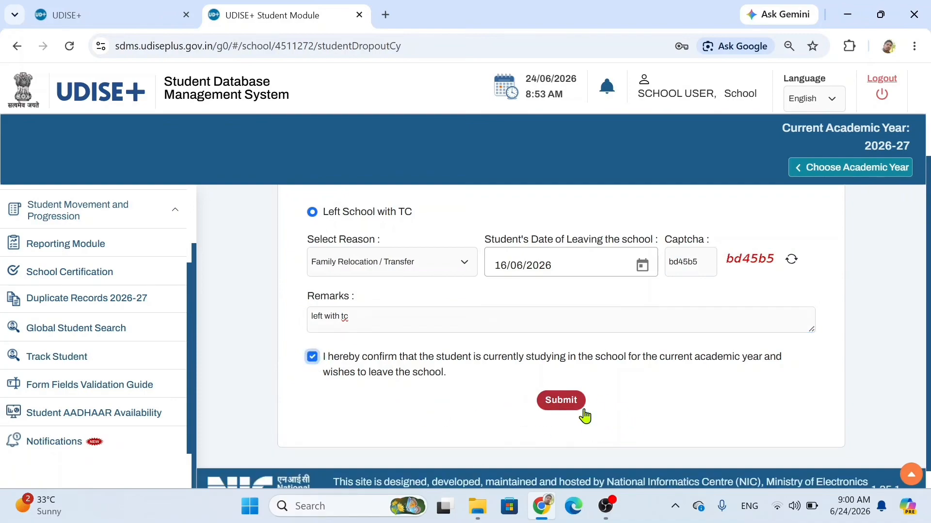
left_click(564, 403)
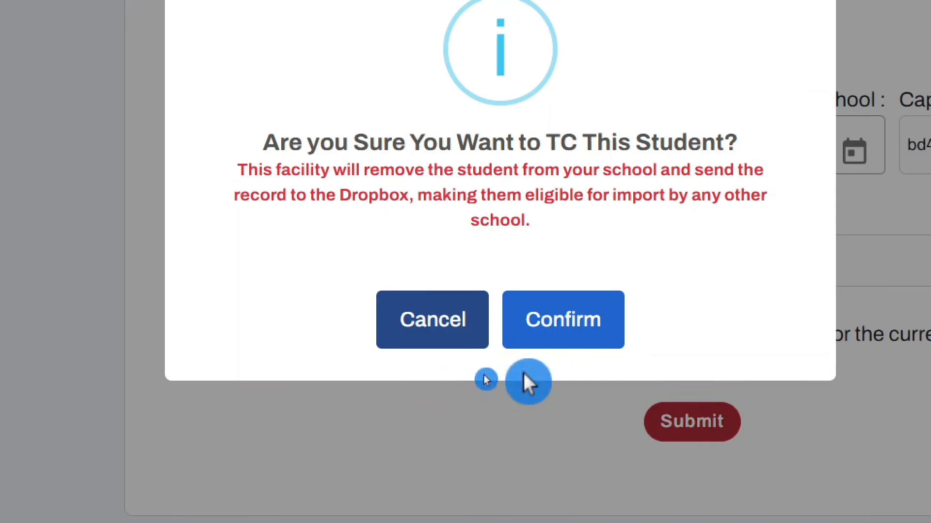
left_click(561, 330)
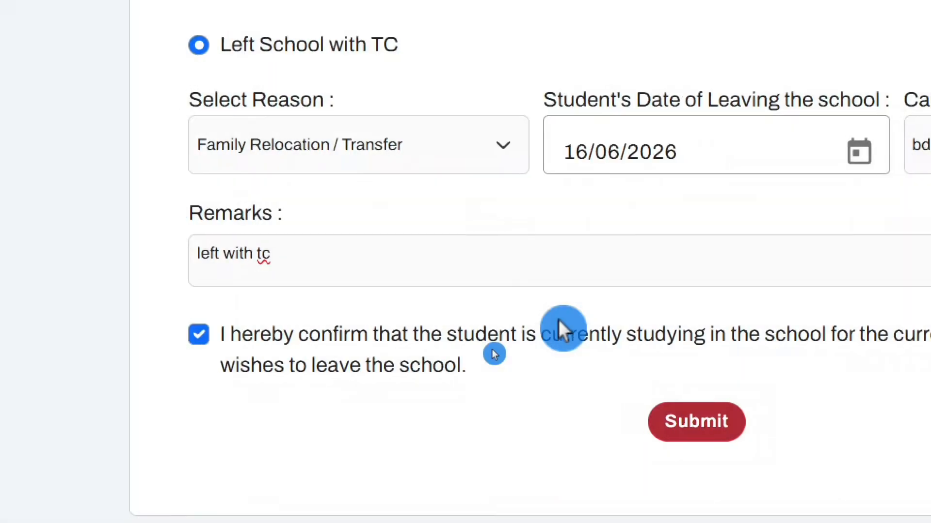